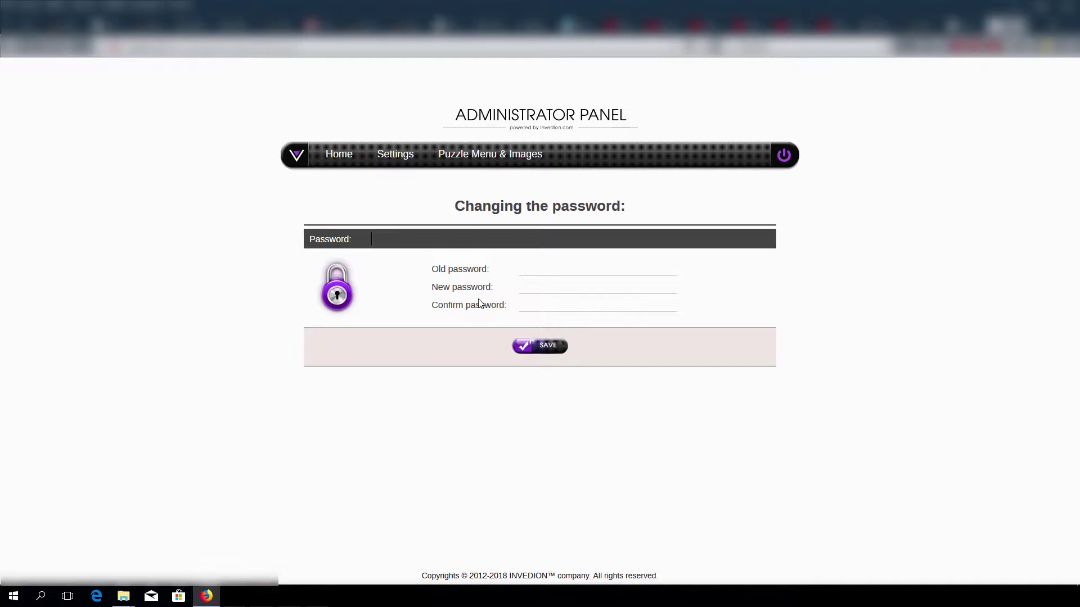
# - Show the Puzzle Menu & Images list with its empty new-title form
pyautogui.click(459, 160)
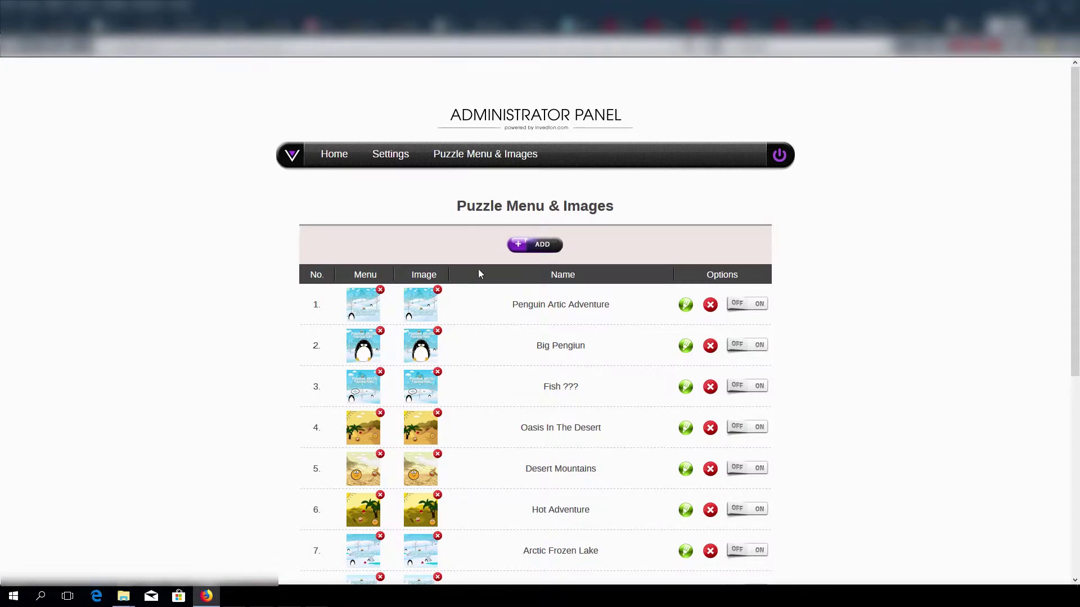
pyautogui.scroll(-1, 900, 286)
pyautogui.scroll(1, 843, 264)
# - Save a new puzzle entry titled 'ghjhgj' and return to the puzzle list
pyautogui.click(545, 247)
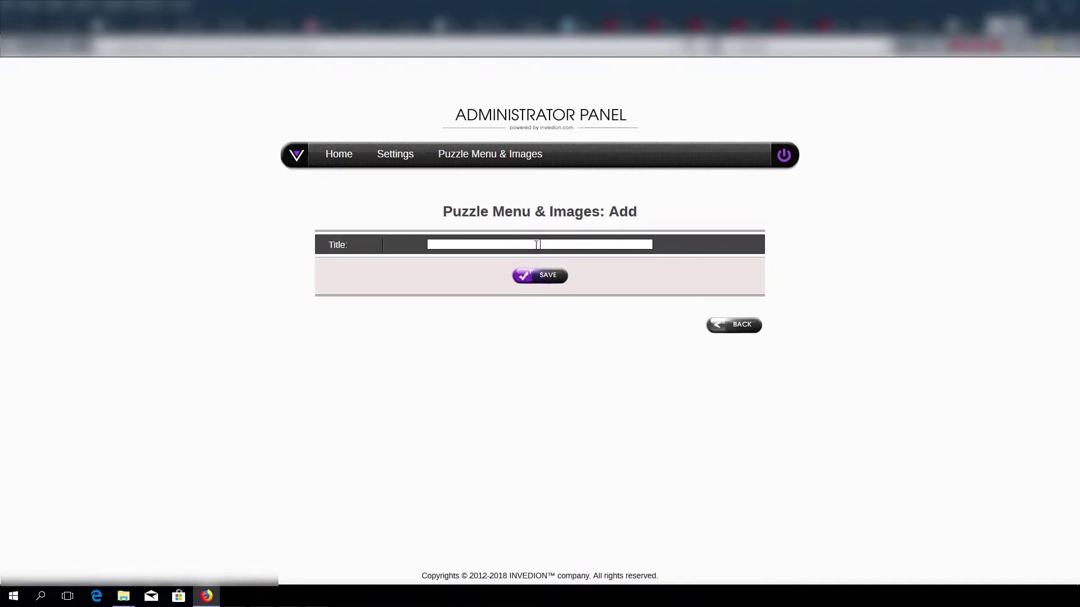
pyautogui.write('ghjhgj')
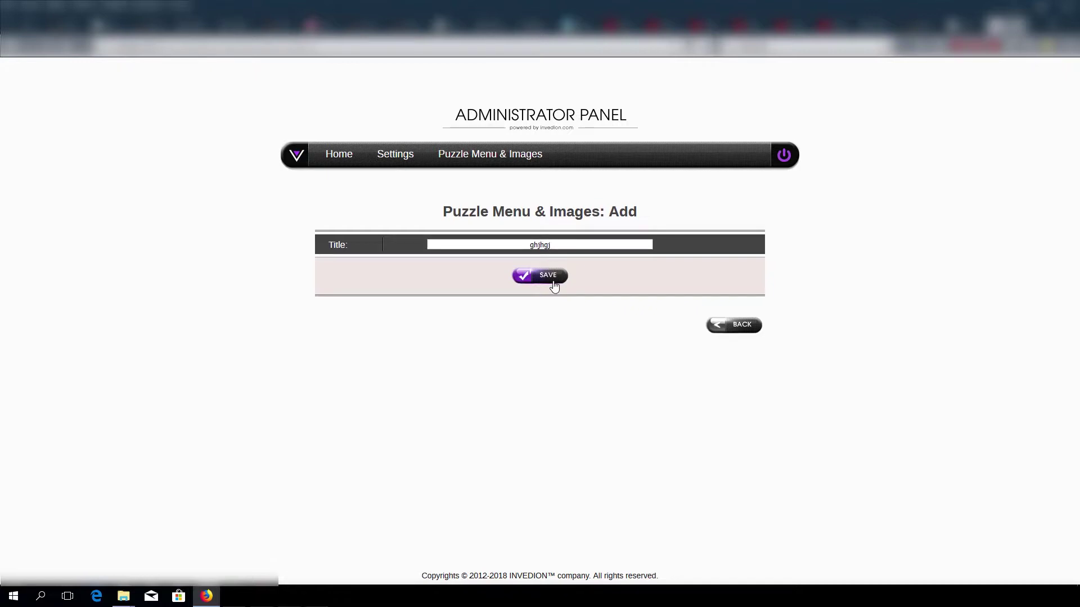
pyautogui.click(554, 285)
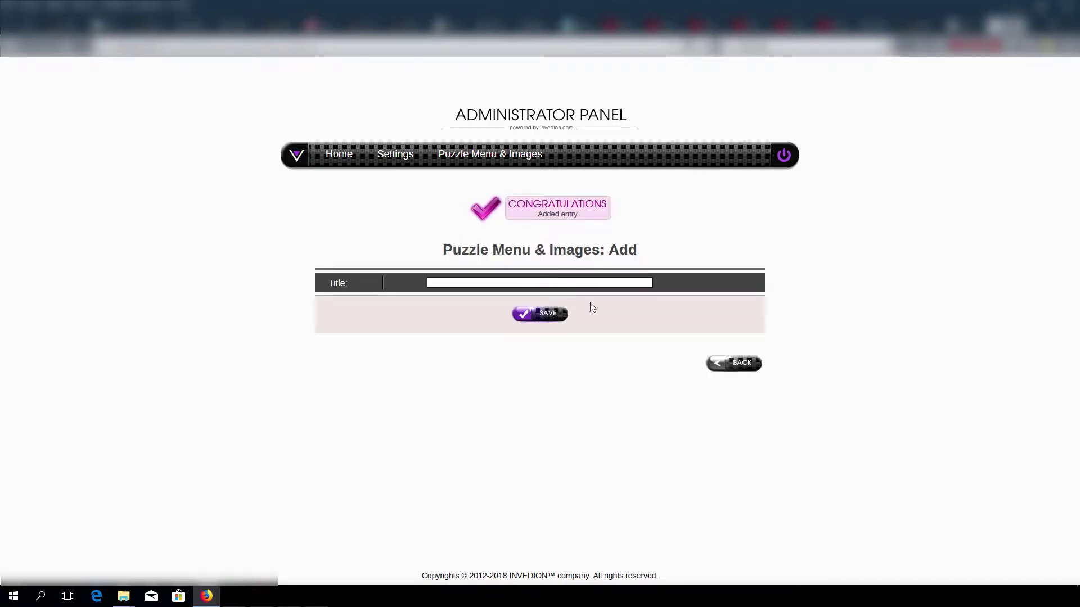
pyautogui.click(728, 365)
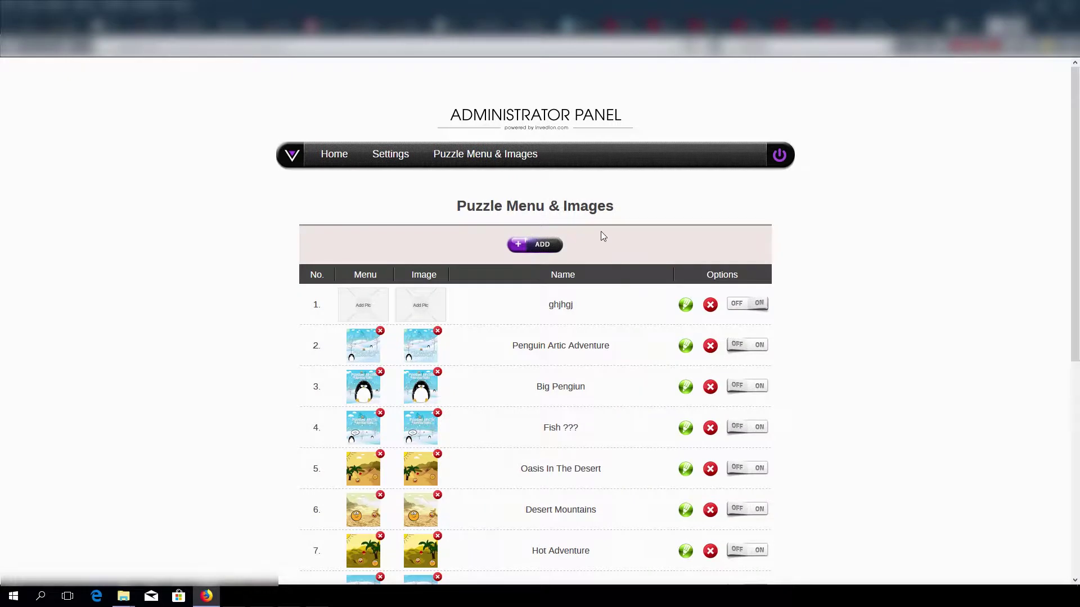
pyautogui.scroll(-2, 600, 235)
pyautogui.click(371, 198)
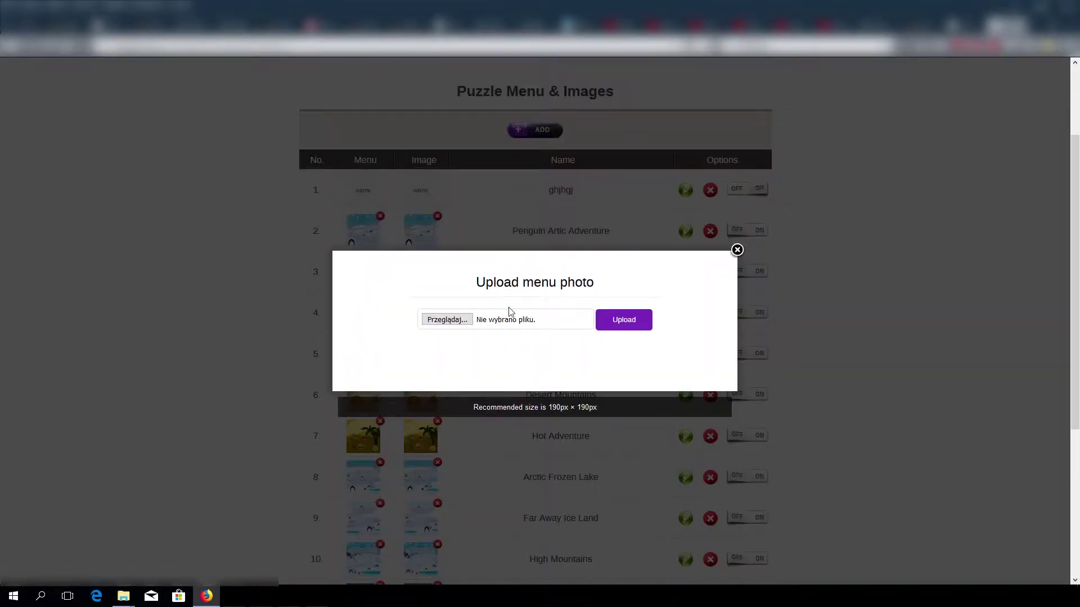
pyautogui.click(737, 251)
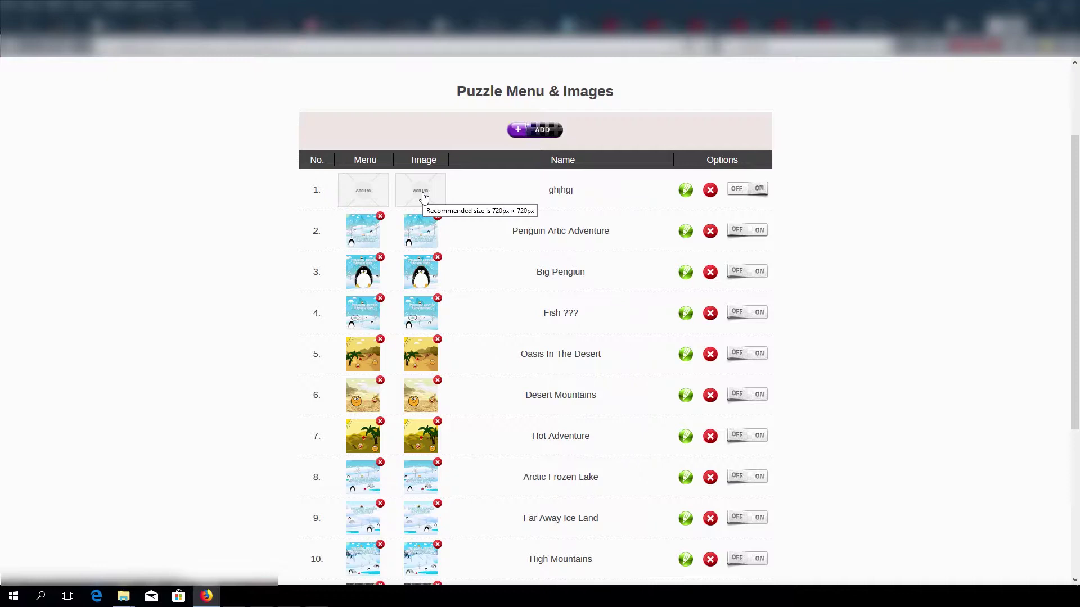
pyautogui.click(425, 198)
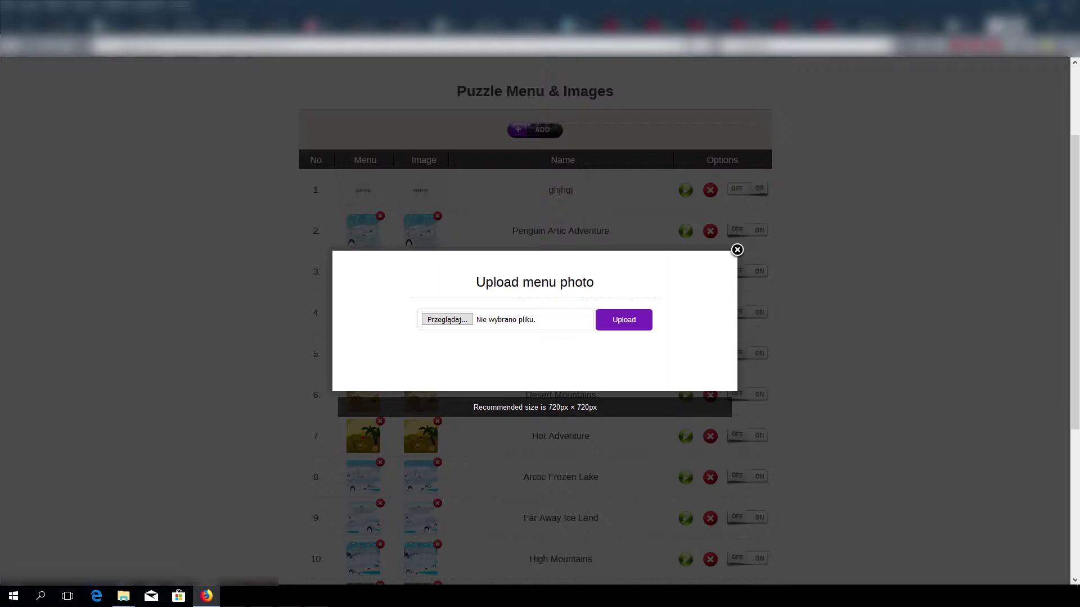
pyautogui.click(737, 251)
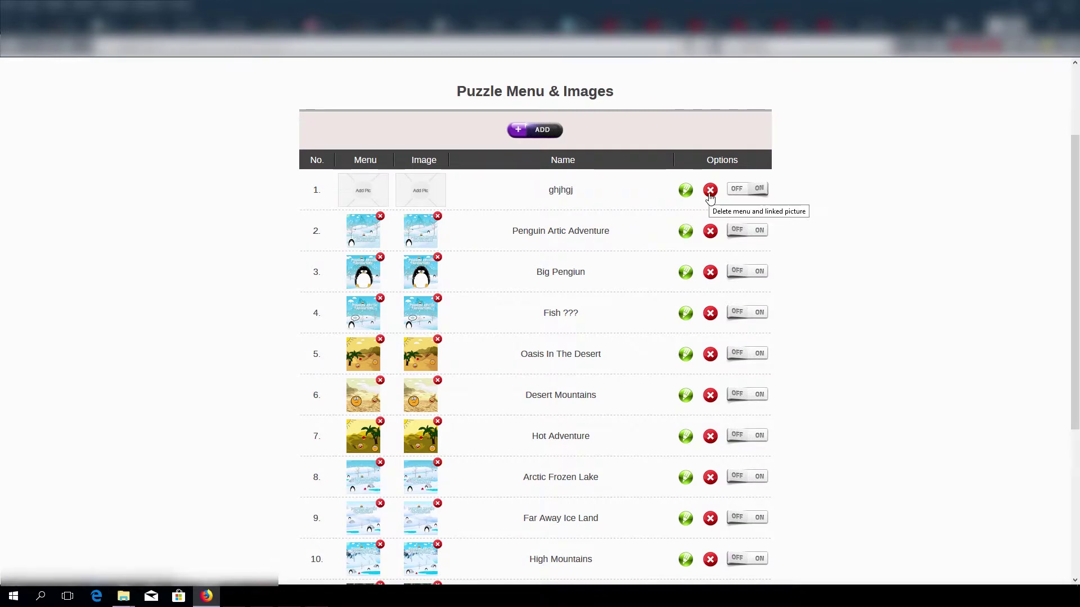
pyautogui.click(759, 189)
pyautogui.click(710, 191)
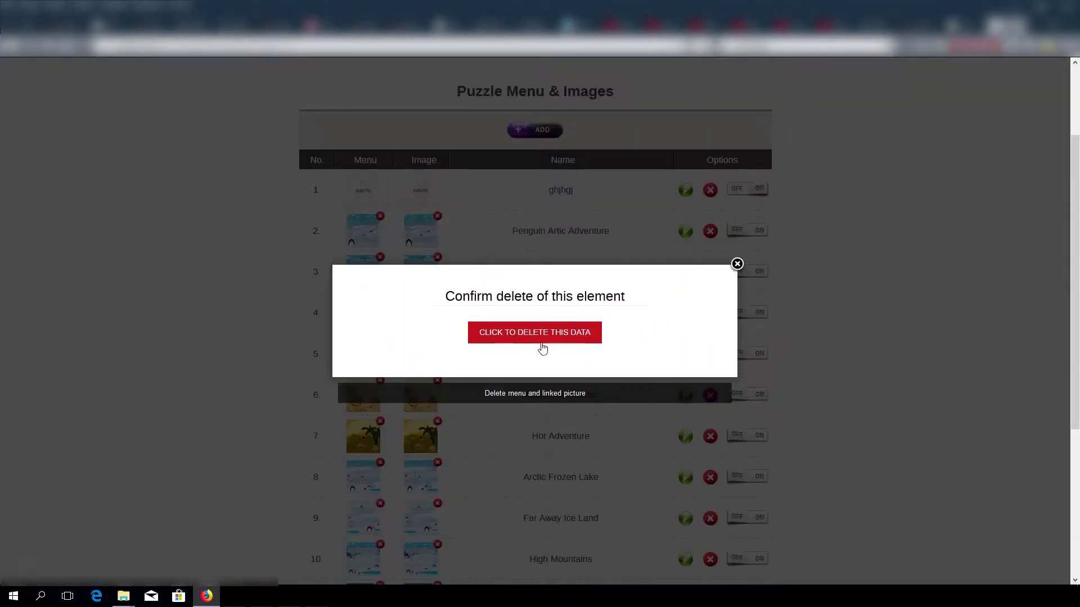
pyautogui.click(736, 265)
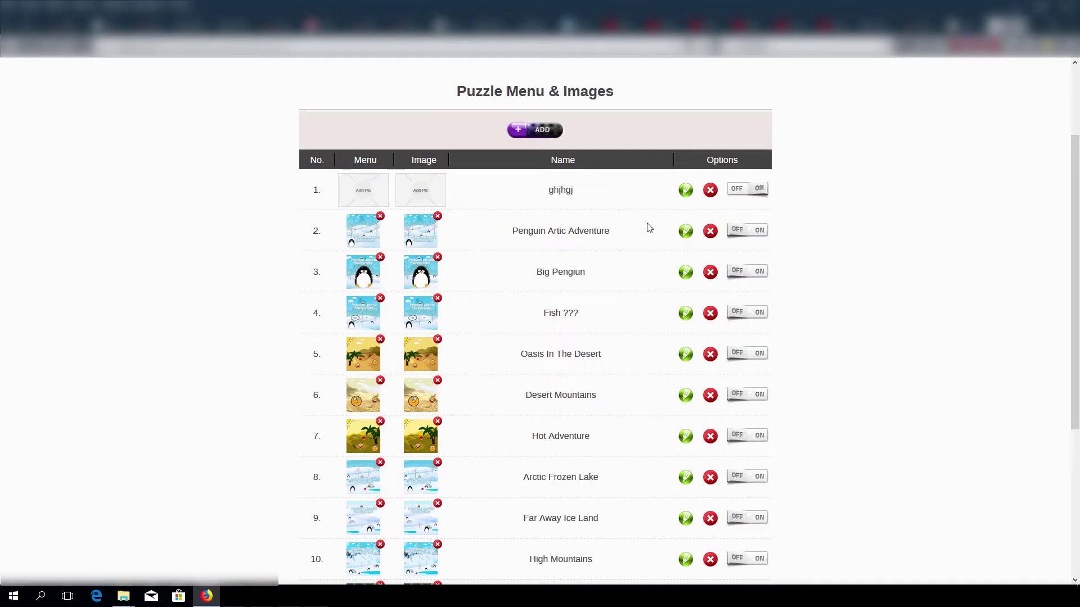
pyautogui.click(686, 191)
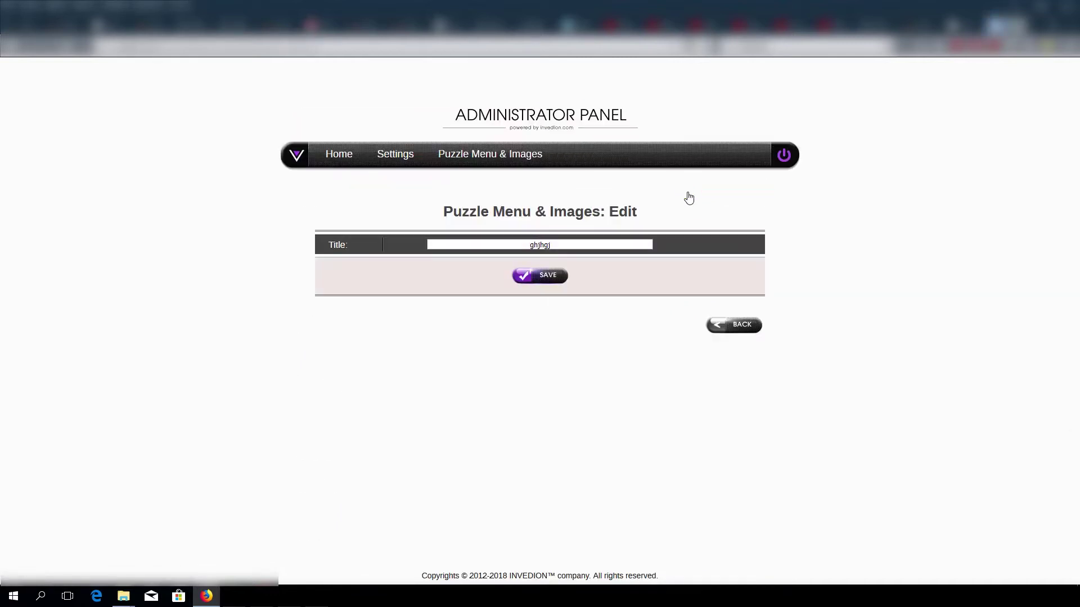
pyautogui.click(726, 333)
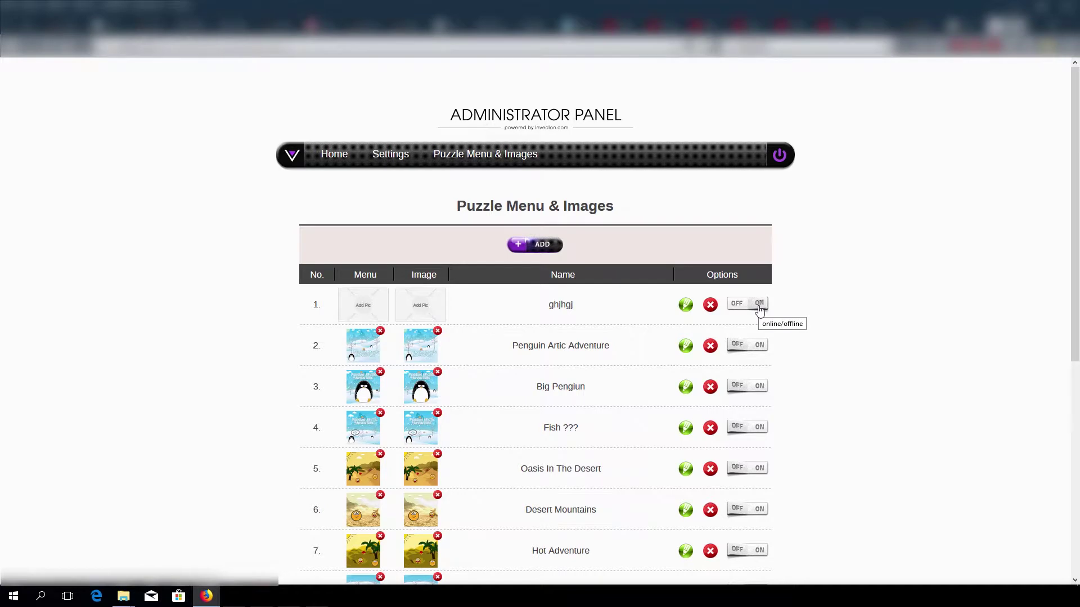